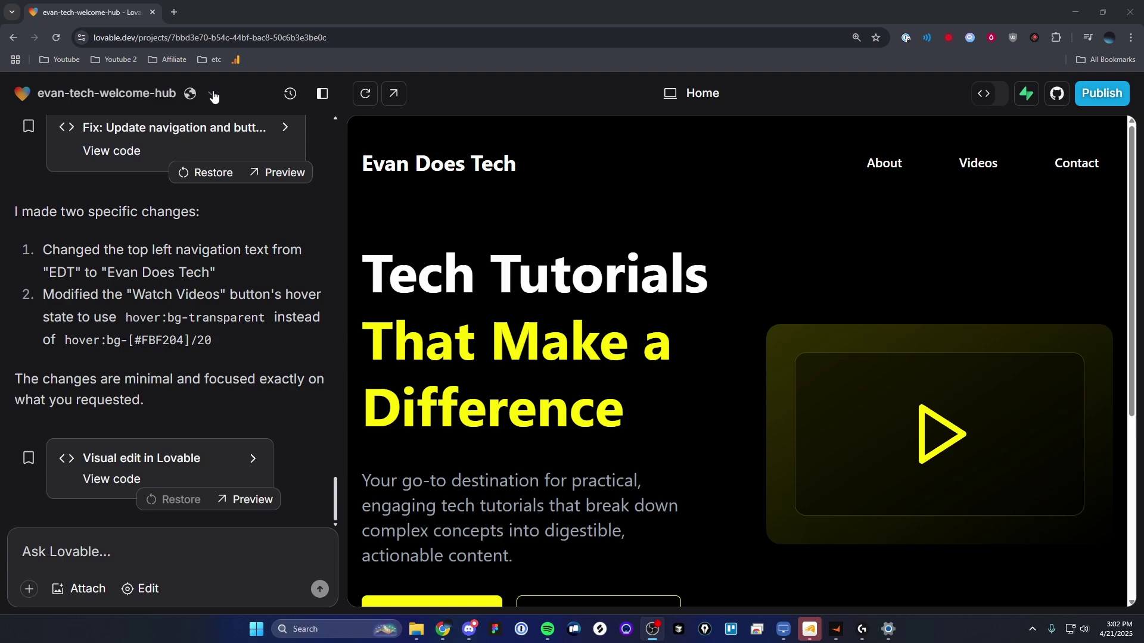
# - Open Project Settings for evan-tech-welcome-hub from the project dropdown menu
pyautogui.click(213, 95)
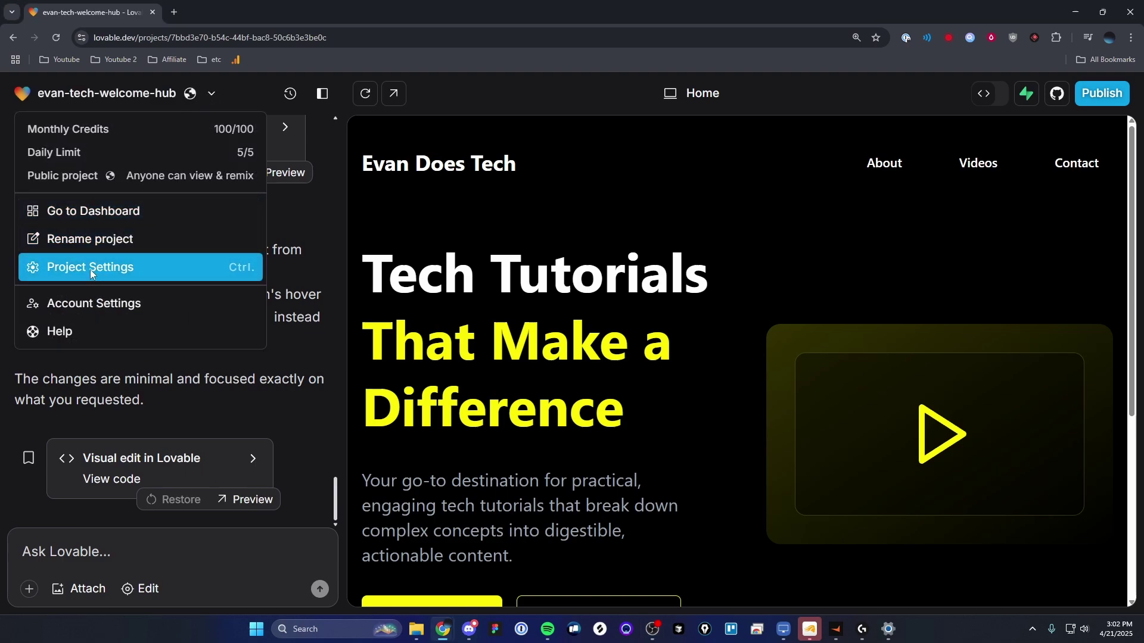
pyautogui.click(130, 266)
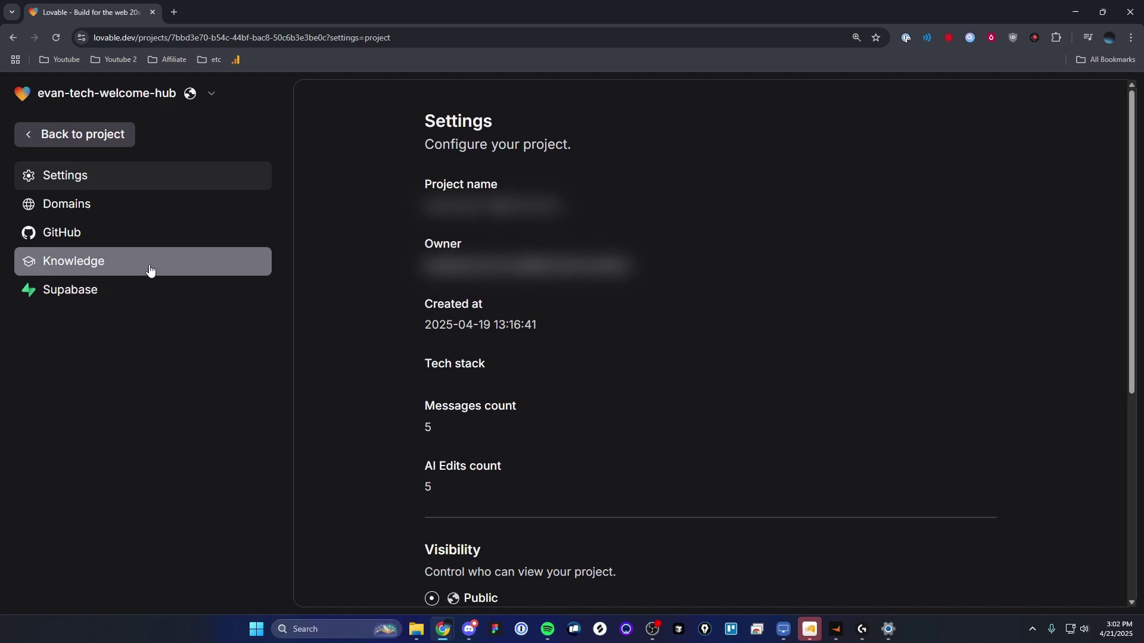
# - Show the Domains section listing the lovable.app subdomain and evandoesautomation.com
pyautogui.click(164, 212)
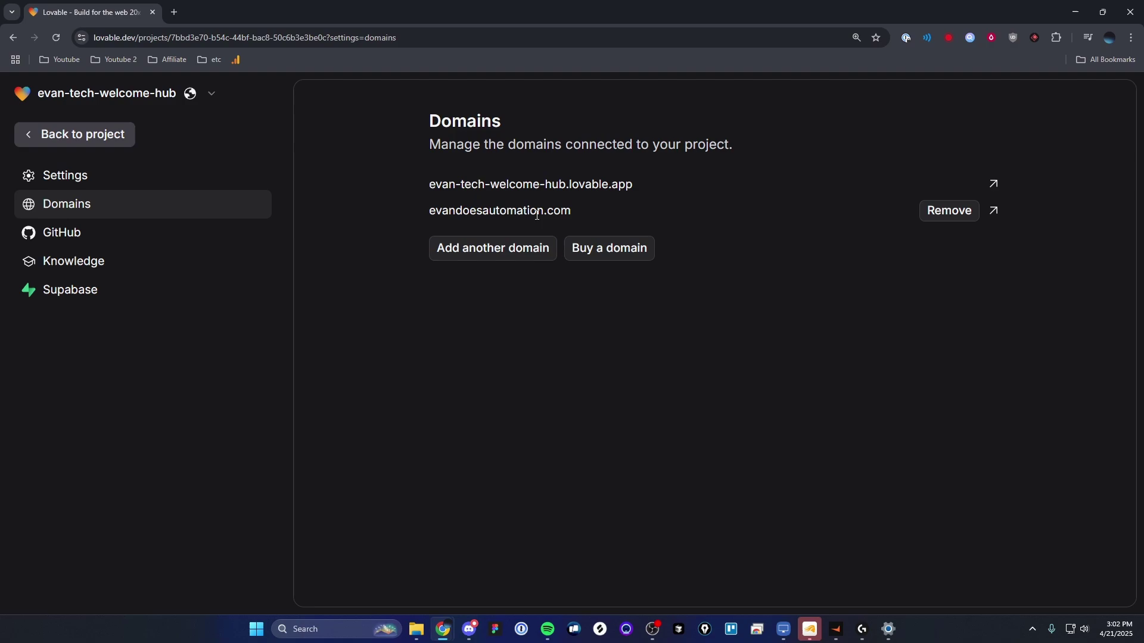
# - Bring up the removal confirmation for the evandoesautomation.com custom domain
pyautogui.click(940, 215)
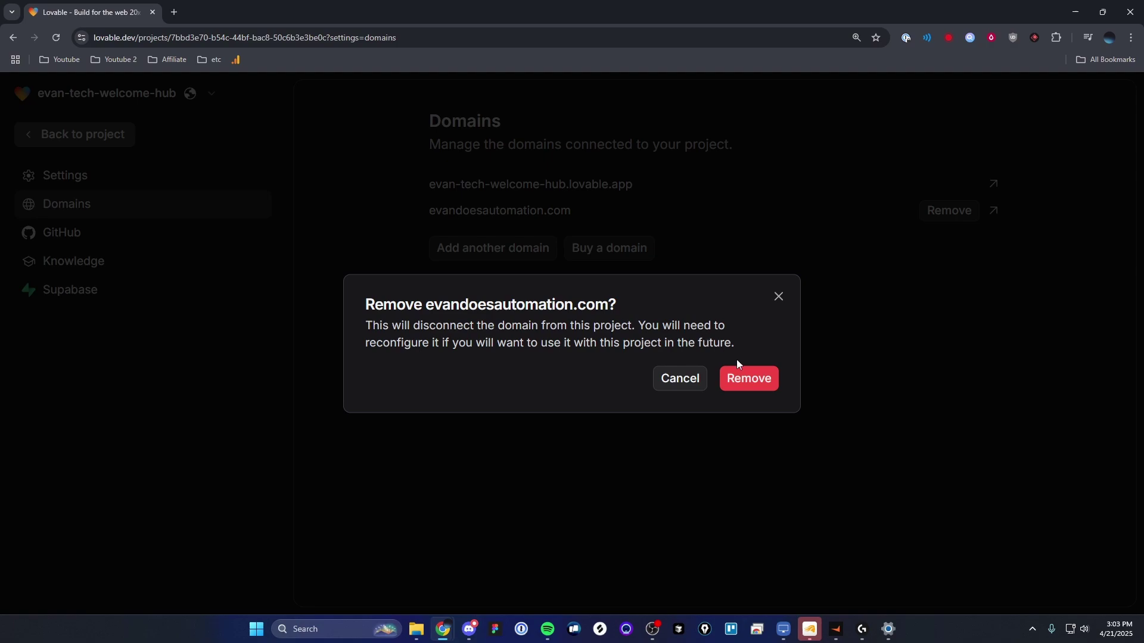
# - Confirm removal of evandoesautomation.com, leaving only the lovable.app subdomain
pyautogui.click(758, 388)
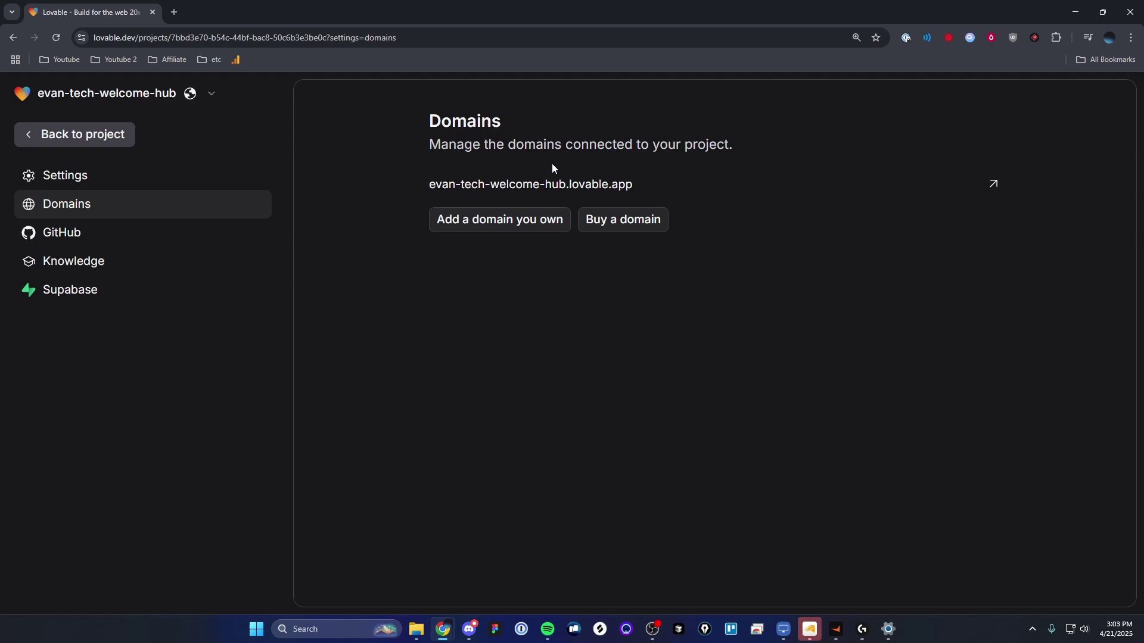
# - Start the Entri flow for connecting a domain you own
pyautogui.click(488, 221)
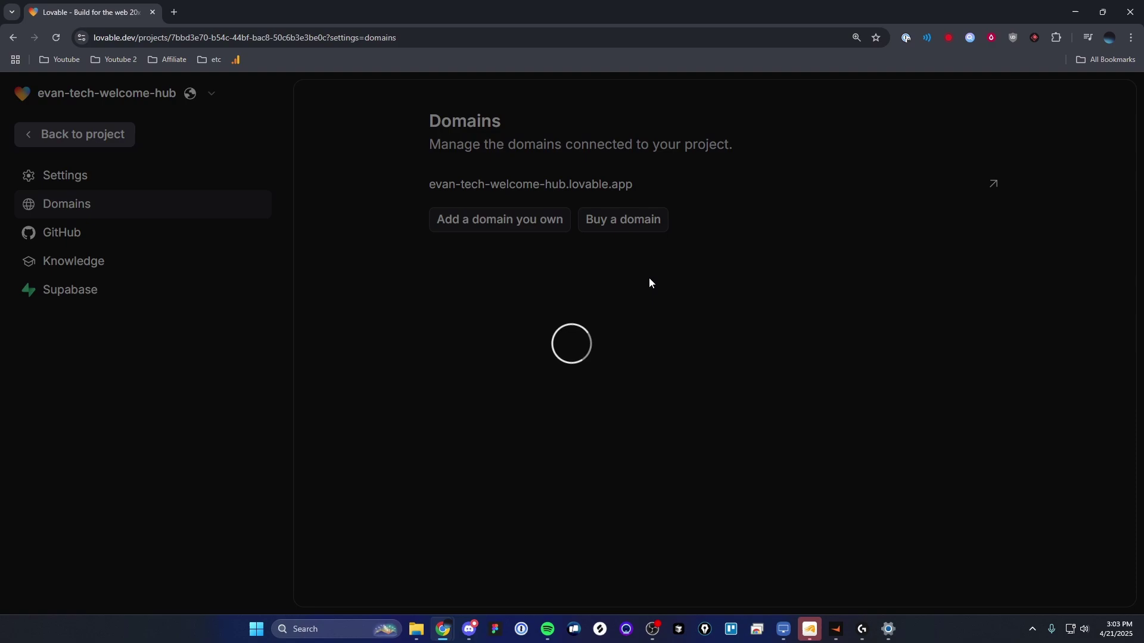